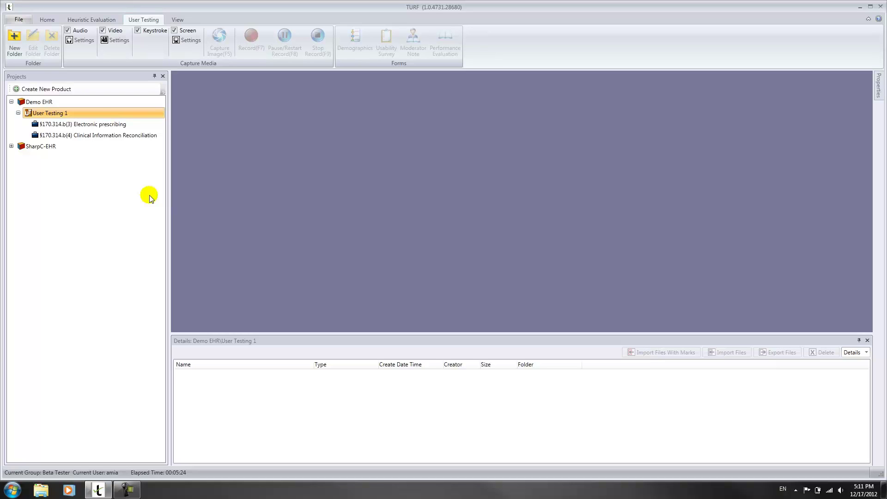
Step: Select the §170.314.b(3) Electronic prescribing node under User Testing 1
left_click(95, 126)
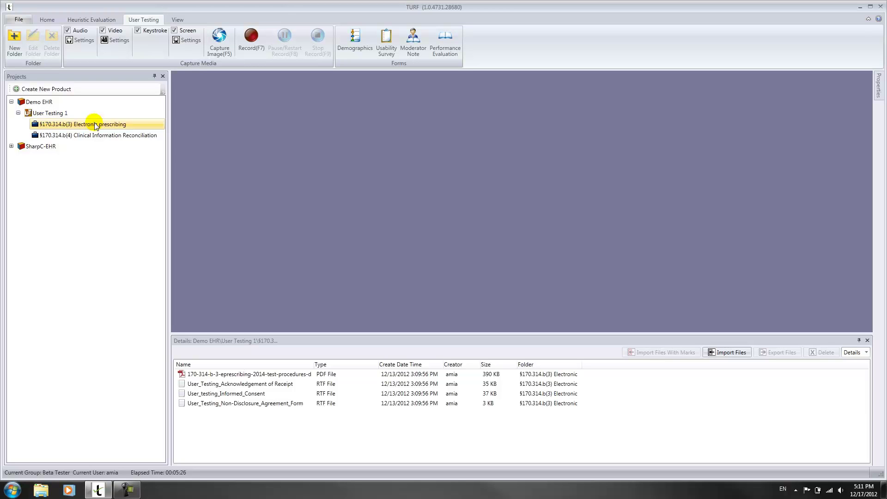
Step: Create a new folder under Electronic prescribing and name it 'Doc A'
left_click(11, 39)
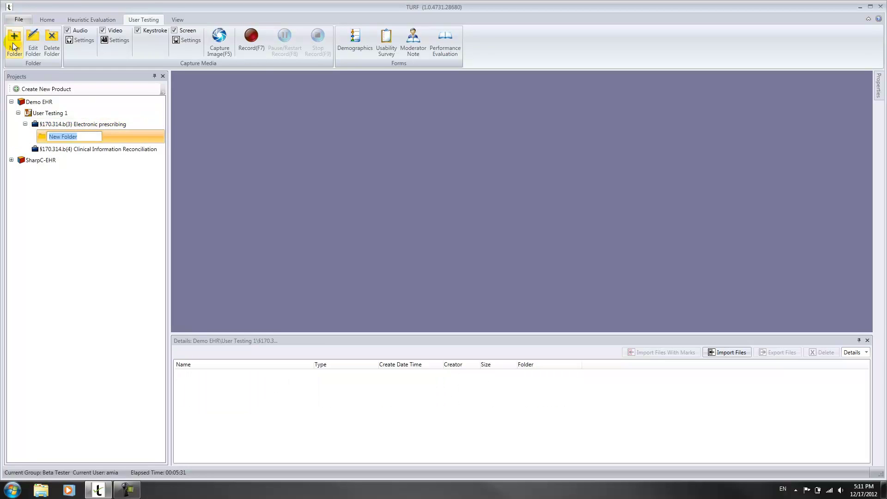
type("Doc")
type(" A")
key("Return")
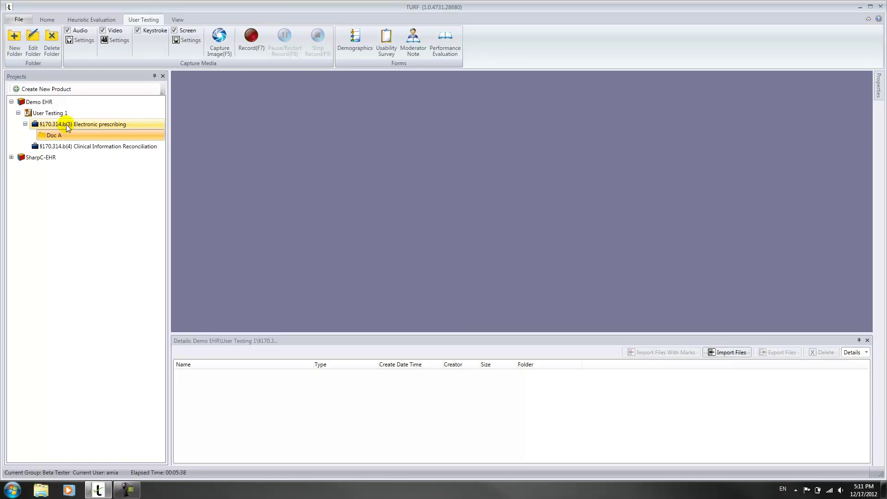
Step: Create a second folder 'Doc B' under Electronic prescribing, beside Doc A
left_click(66, 126)
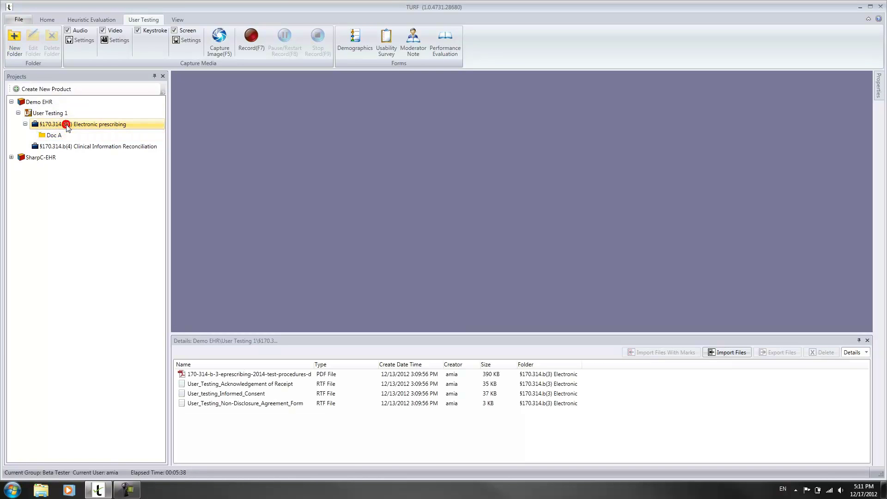
left_click(14, 43)
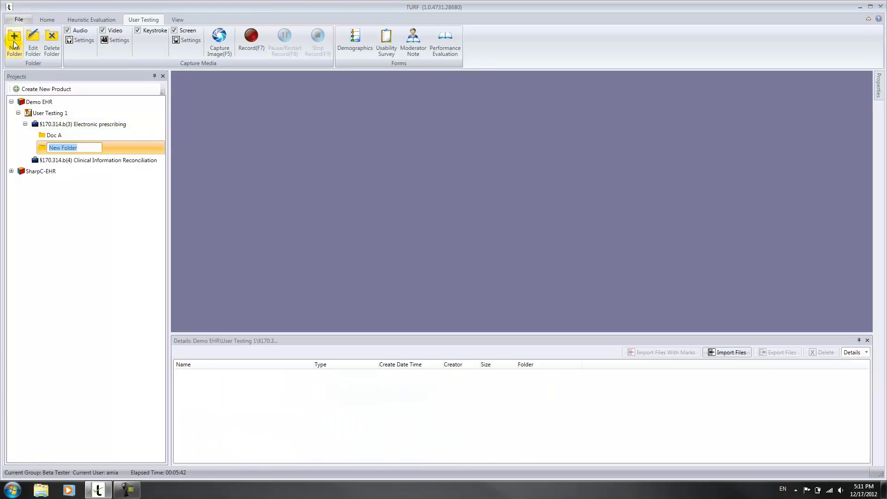
type("Doc B")
key("Return")
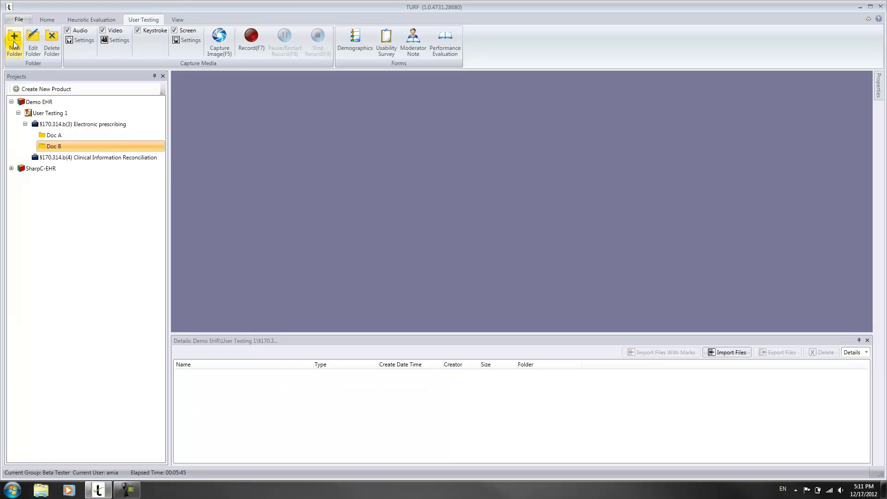
Step: Add a third default-named folder under Electronic prescribing from its context menu
left_click(52, 126)
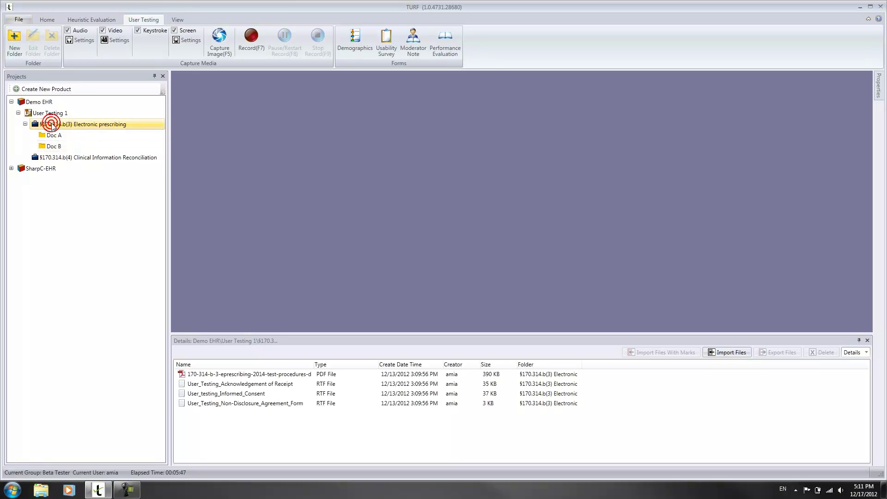
right_click(52, 126)
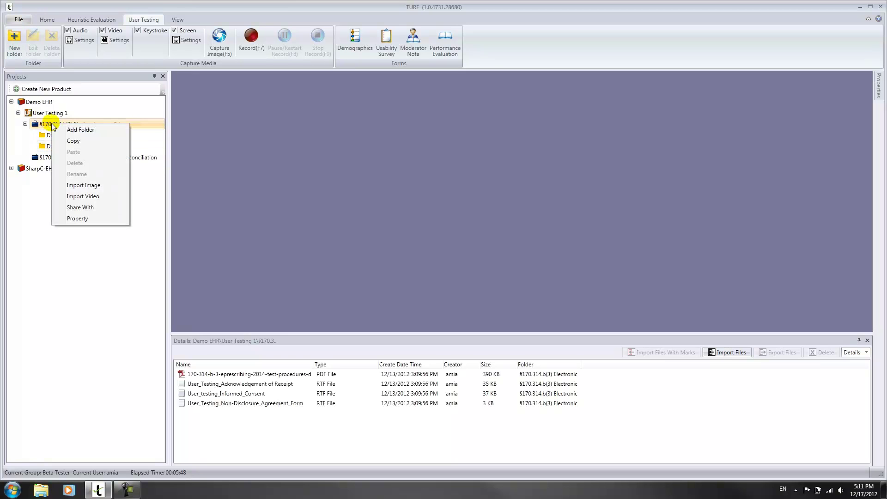
left_click(76, 129)
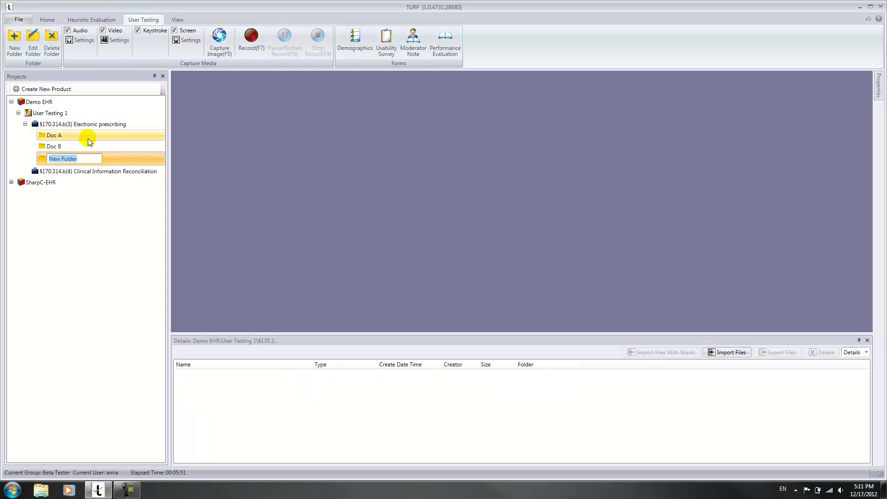